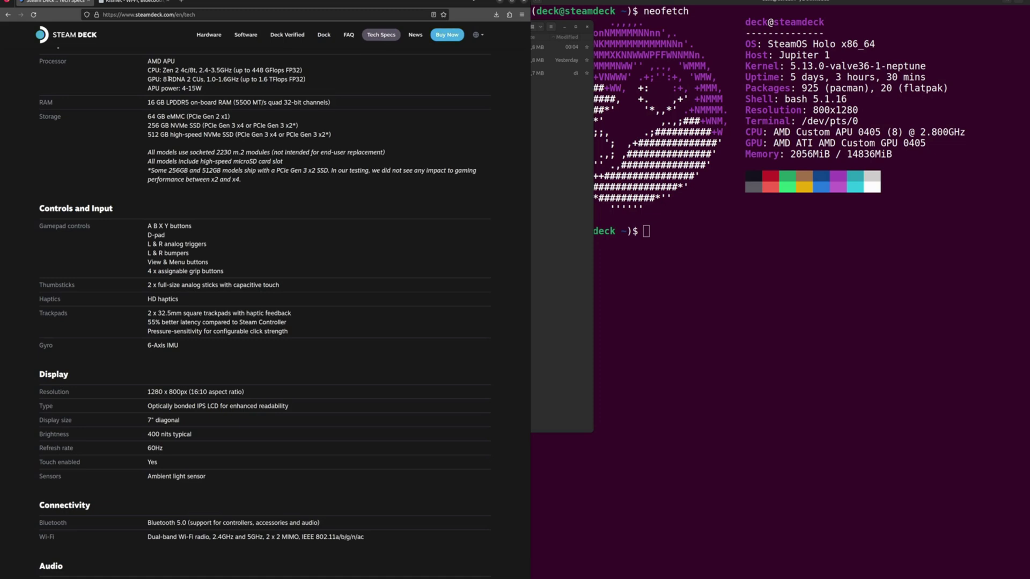
- Switch Firefox from the Steam Deck Tech Specs tab to the Kismet website tab
{"action": "key", "text": "ctrl+Tab"}
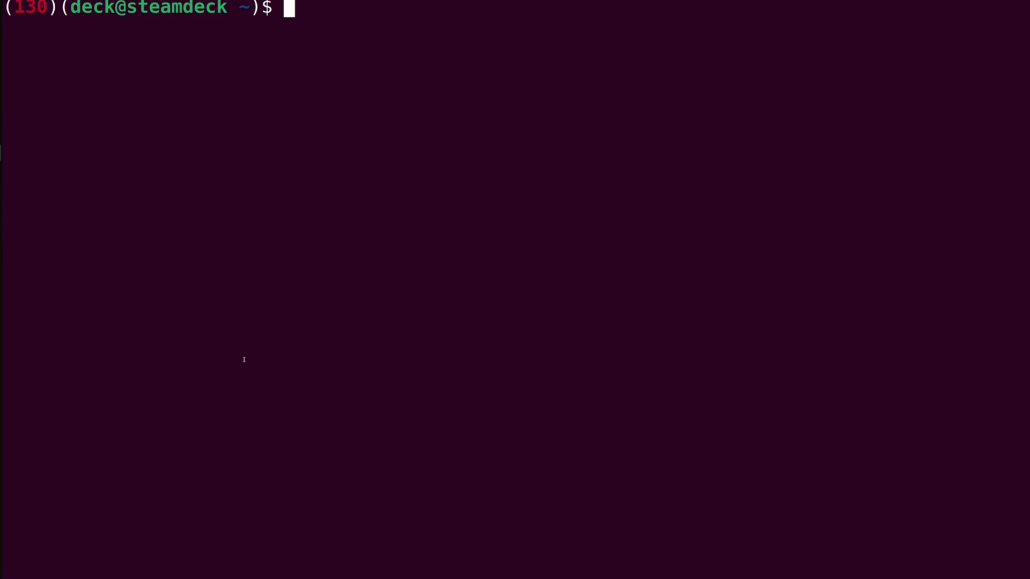
- Run 'sudo steamos-readonly disable' from the notes in the terminal and enter the sudo password
{"action": "key", "text": "alt+Tab"}
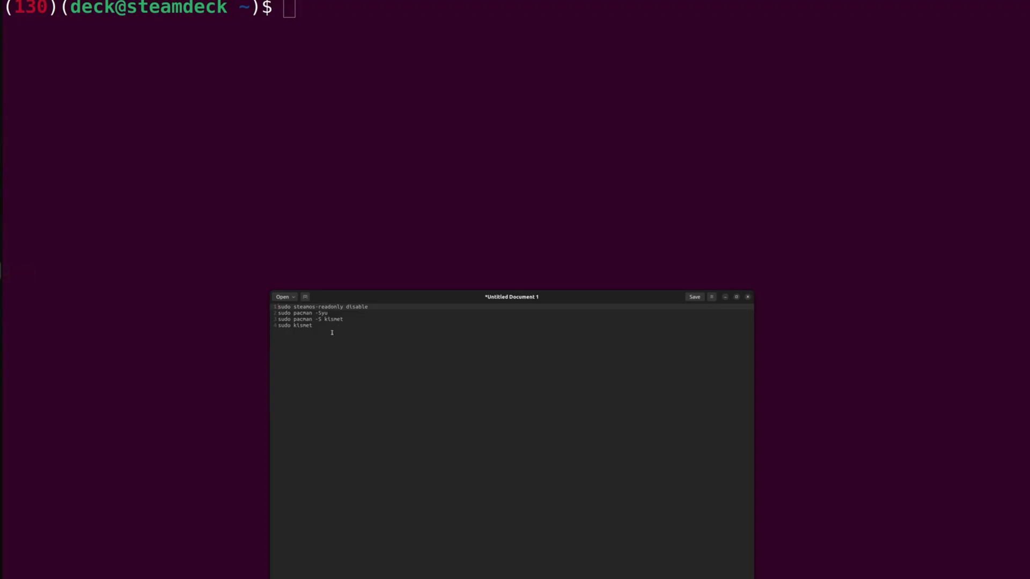
{"action": "left_click_drag", "start_coordinate": [371, 308], "coordinate": [258, 312]}
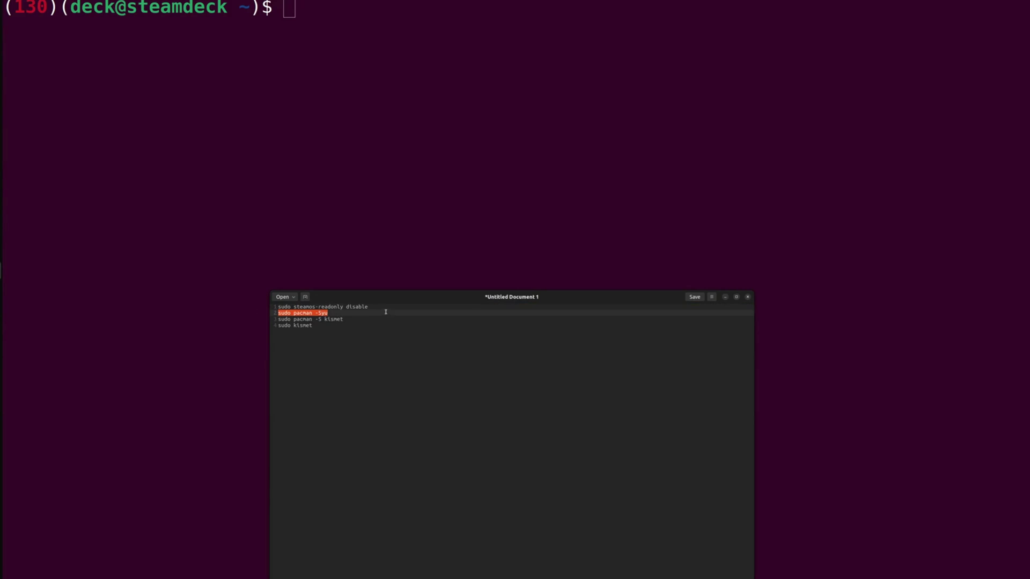
{"action": "left_click_drag", "start_coordinate": [382, 306], "coordinate": [250, 295]}
{"action": "key", "text": "ctrl+c"}
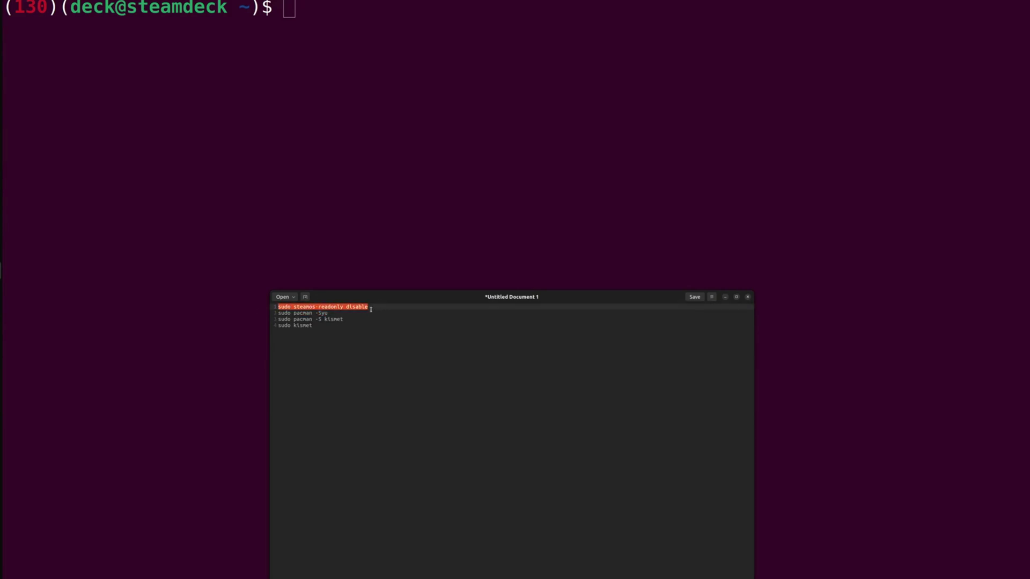
{"action": "left_click", "coordinate": [413, 118]}
{"action": "key", "text": "ctrl+shift+v"}
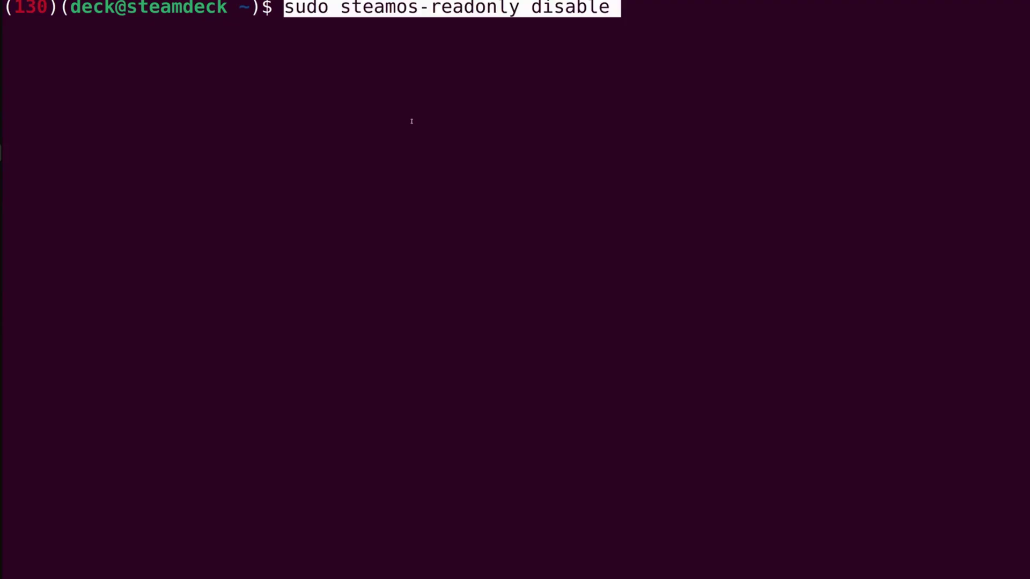
{"action": "key", "text": "Return"}
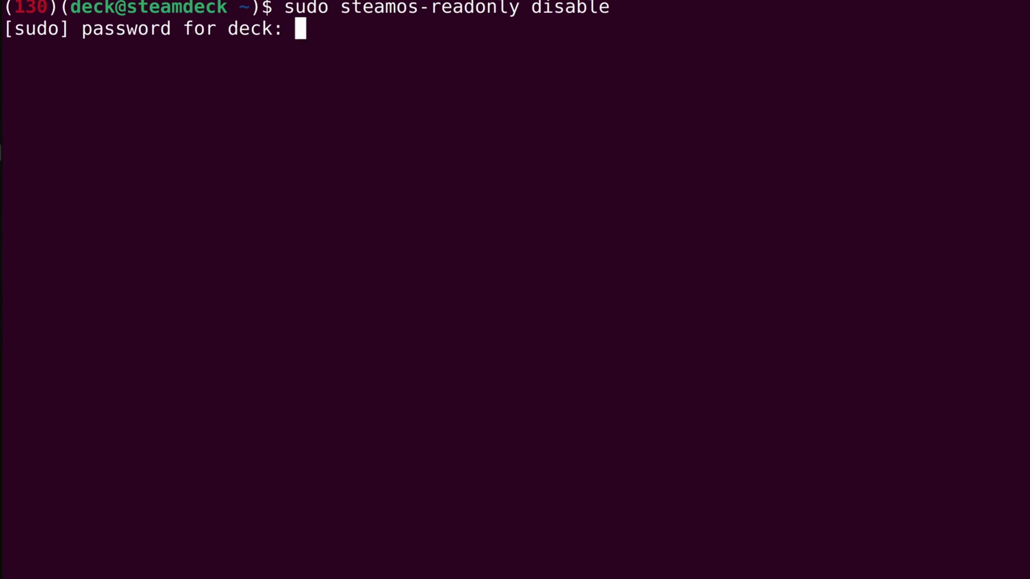
{"action": "key", "text": "Return"}
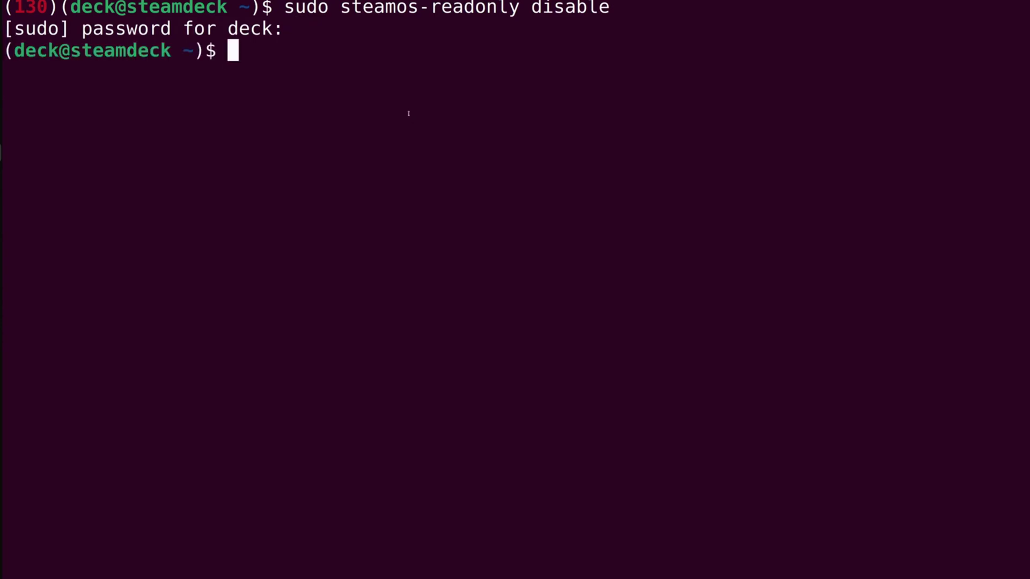
- Copy 'sudo pacman -Syu' from the notes and paste it at the terminal prompt
{"action": "key", "text": "alt+Tab"}
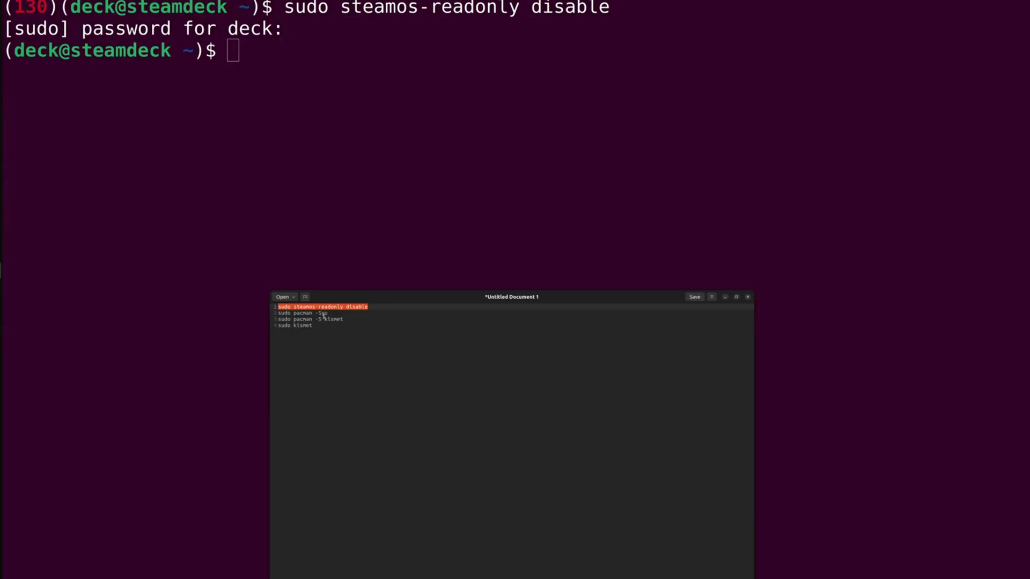
{"action": "left_click_drag", "start_coordinate": [328, 314], "coordinate": [279, 314]}
{"action": "key", "text": "ctrl+c"}
{"action": "key", "text": "alt+Tab"}
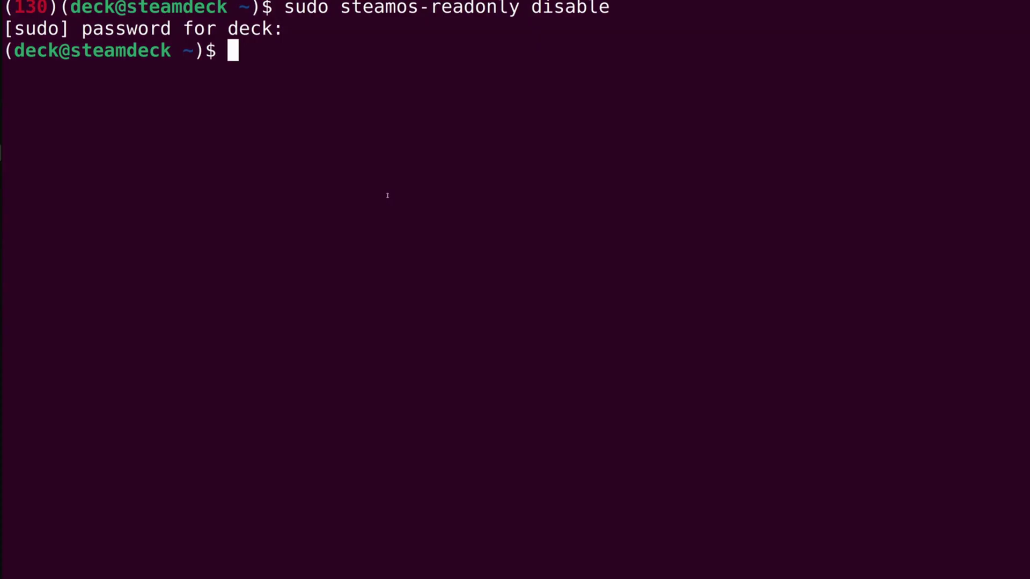
{"action": "key", "text": "ctrl+shift+v"}
- Run sudo pacman -Syu to completion, then copy 'sudo pacman -S kismet' from the notes
{"action": "key", "text": "Return"}
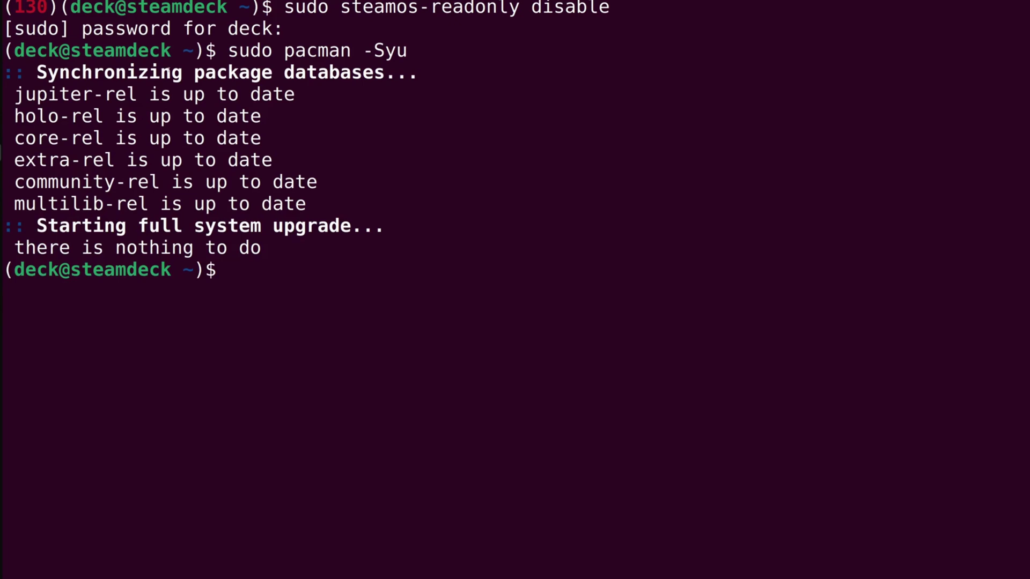
{"action": "left_click", "coordinate": [11, 271]}
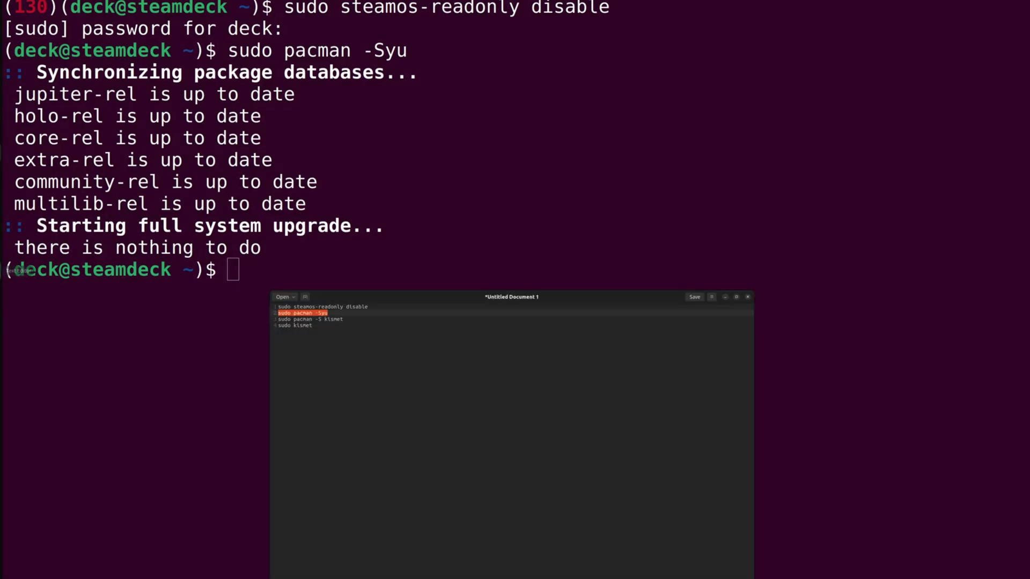
{"action": "left_click_drag", "start_coordinate": [346, 322], "coordinate": [276, 324]}
{"action": "left_click", "coordinate": [234, 314]}
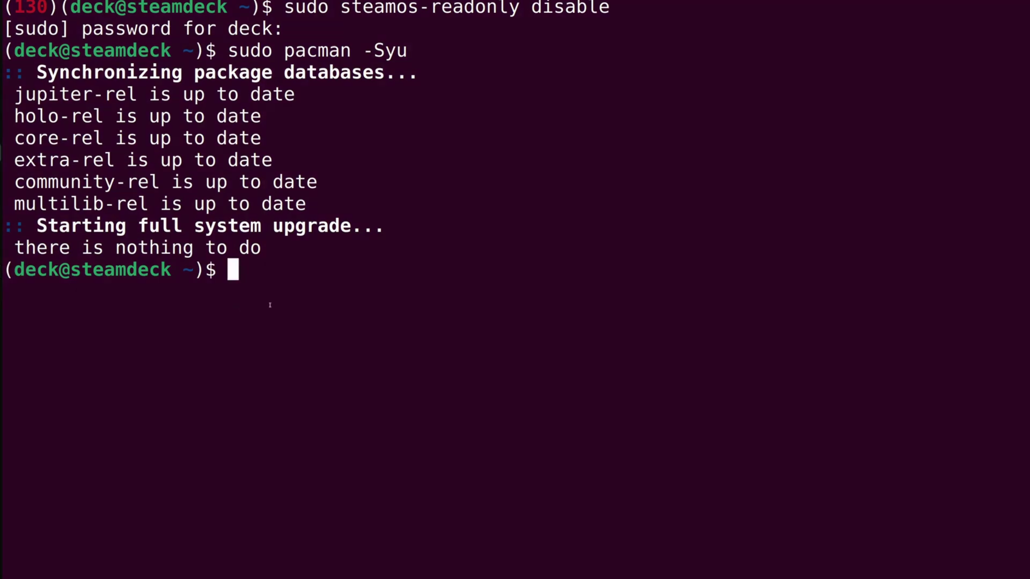
- Install kismet via sudo pacman -S kismet, confirming Y for 28 packages, then run sudo kismet
{"action": "key", "text": "ctrl+shift+v"}
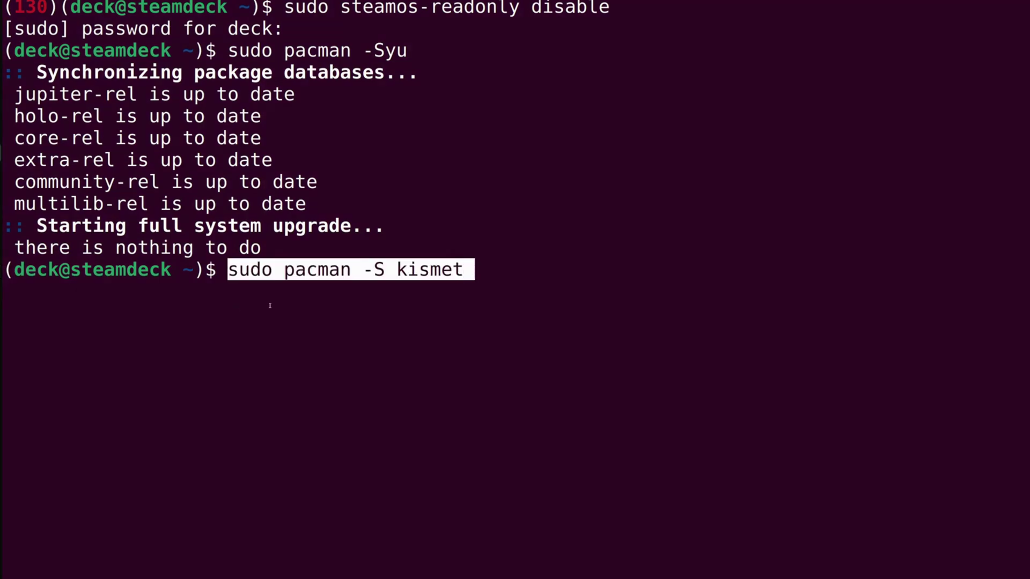
{"action": "key", "text": "Return"}
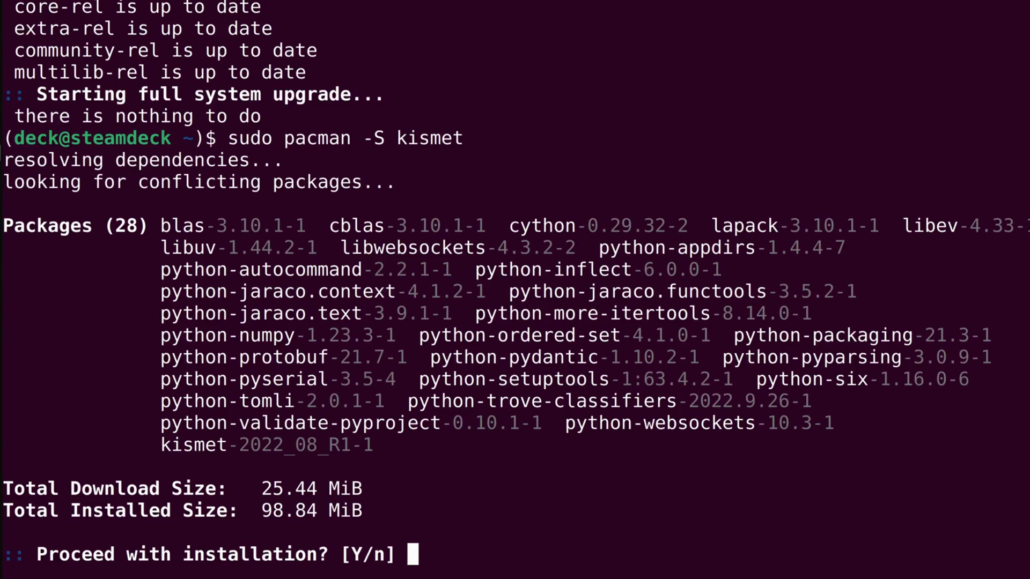
{"action": "type", "text": "Y"}
{"action": "key", "text": "Return"}
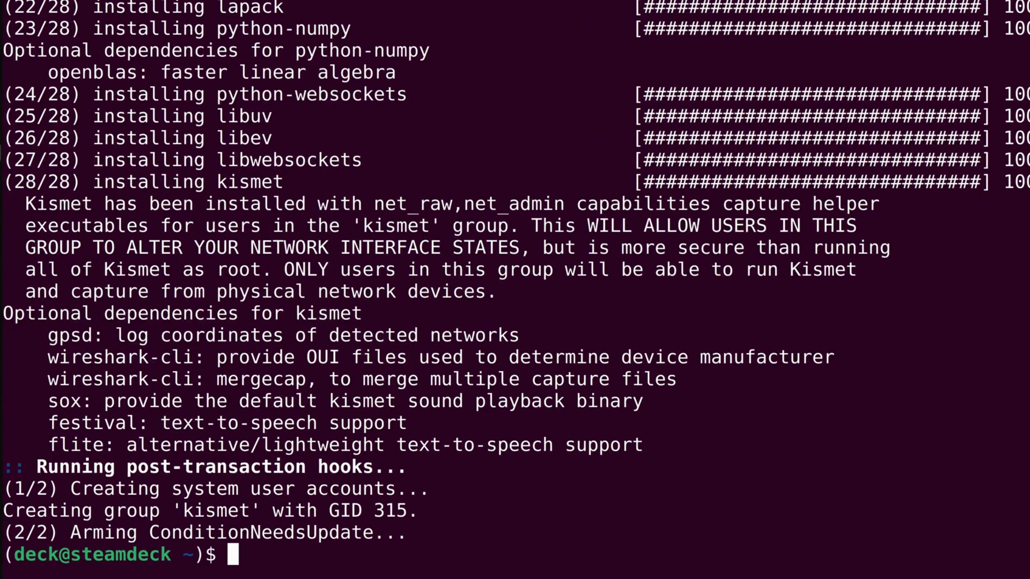
{"action": "type", "text": "sudo kis"}
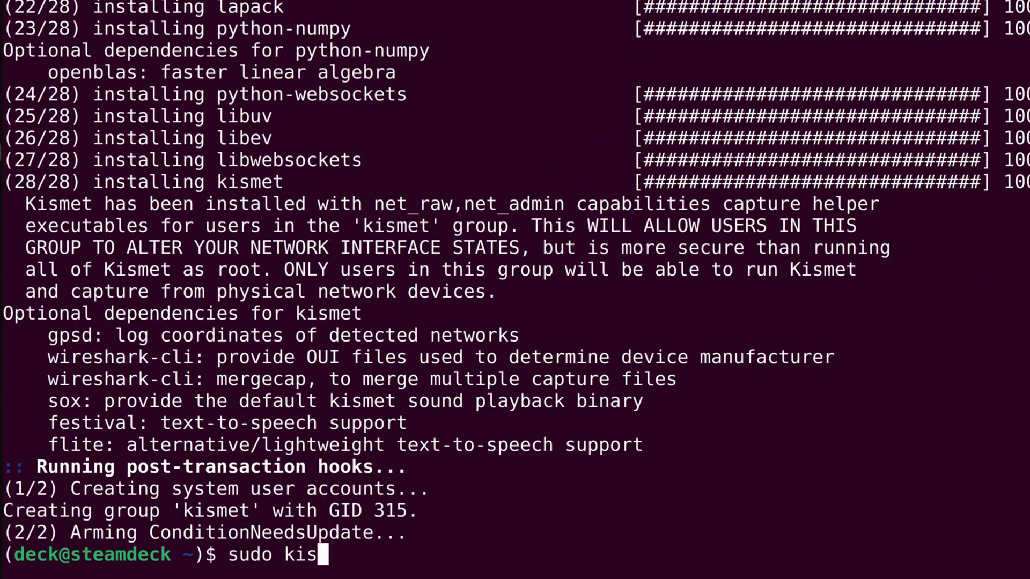
{"action": "type", "text": "met"}
{"action": "key", "text": "Return"}
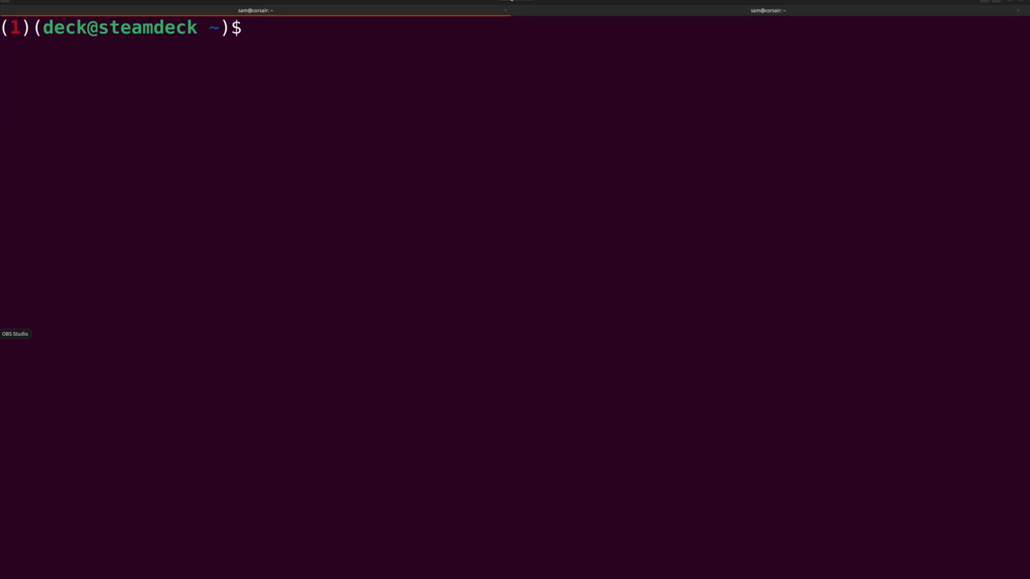
- Relaunch Kismet with 'sudo kismet', enter the sudo password, and switch to Firefox
{"action": "type", "text": "sudo"}
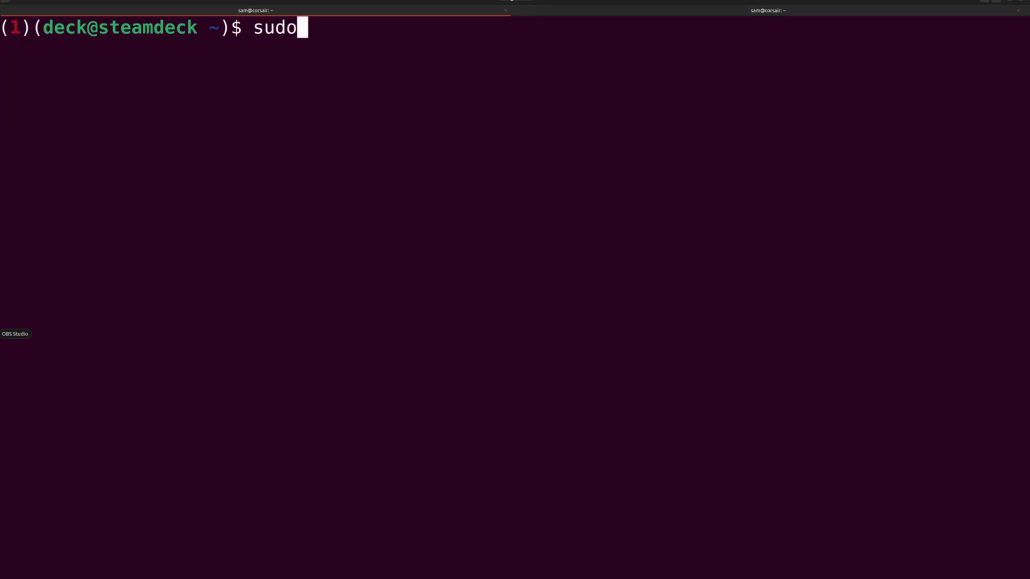
{"action": "type", "text": " kismet"}
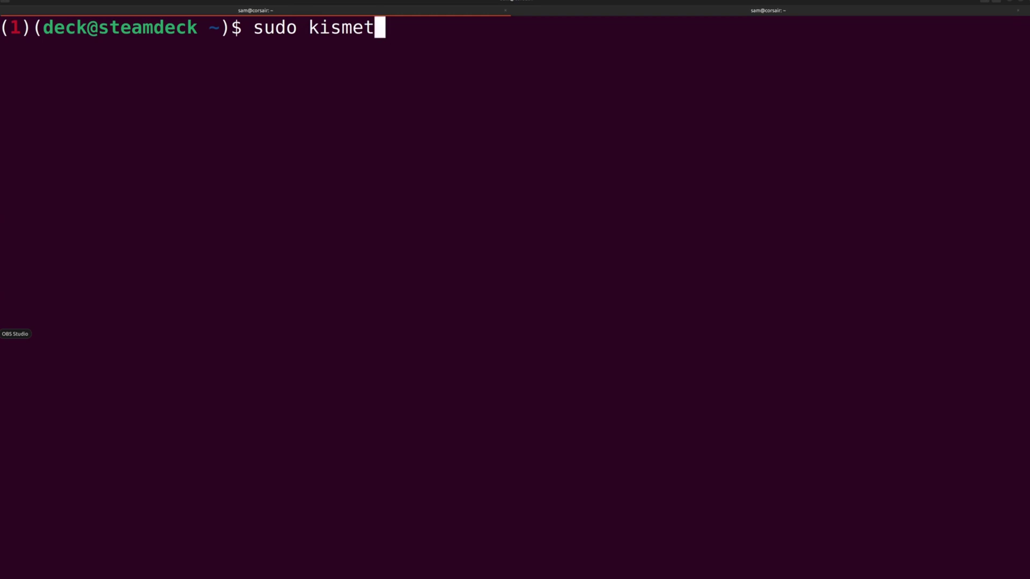
{"action": "key", "text": "Return"}
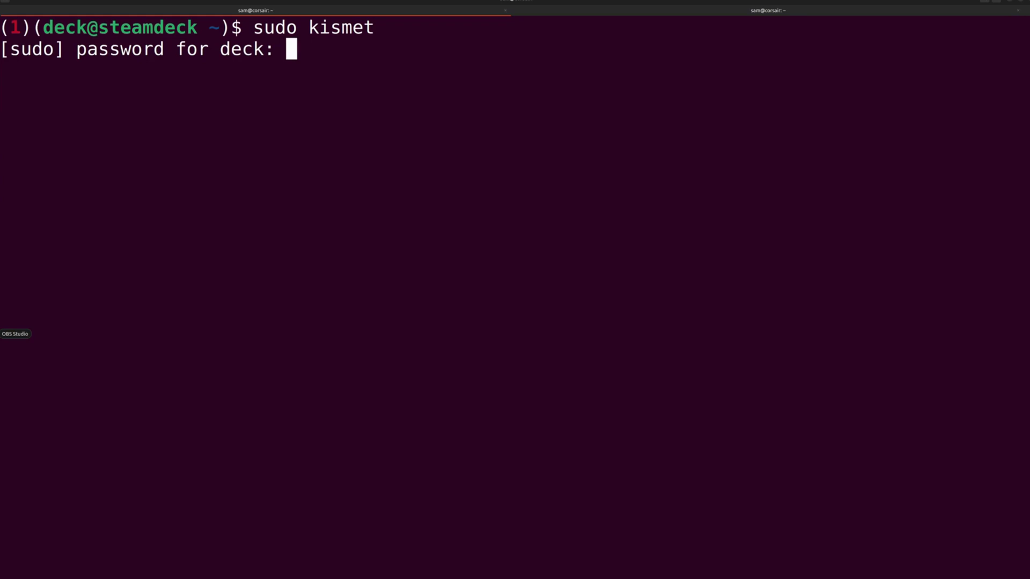
{"action": "key", "text": "Return"}
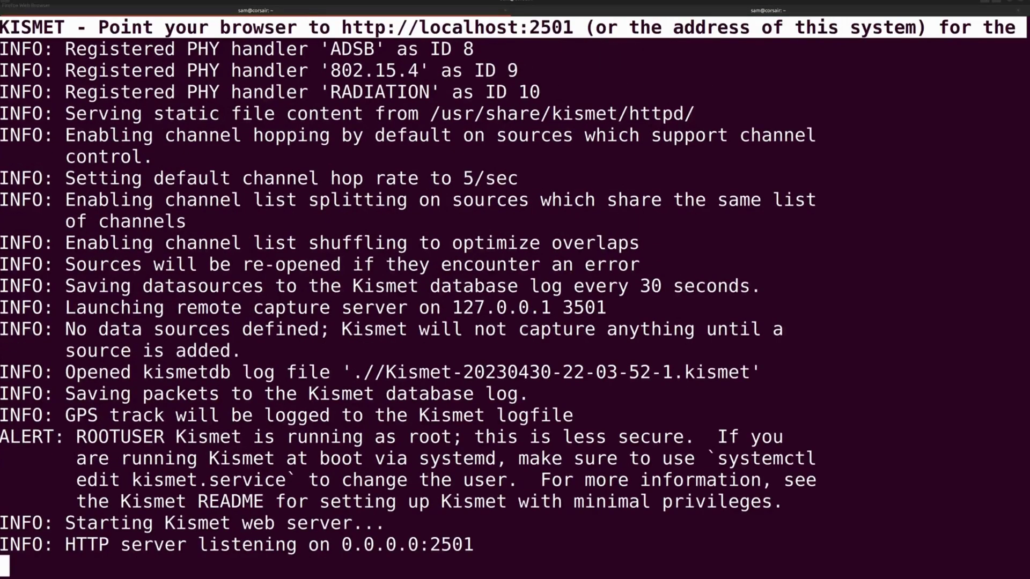
{"action": "key", "text": "alt+Tab"}
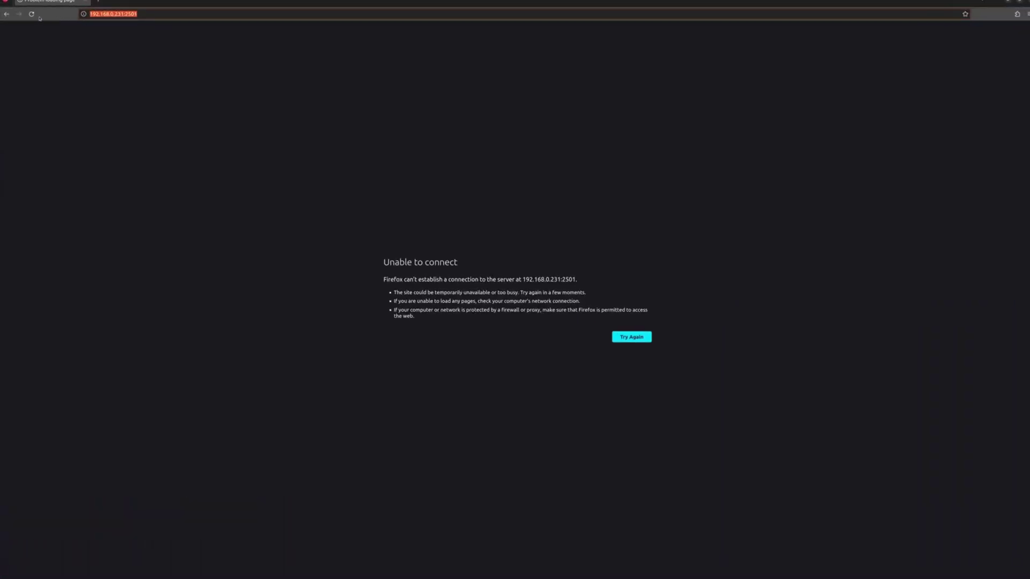
- Reload Firefox until the Kismet web UI at 192.168.0.231:2501 loads
{"action": "left_click", "coordinate": [32, 15]}
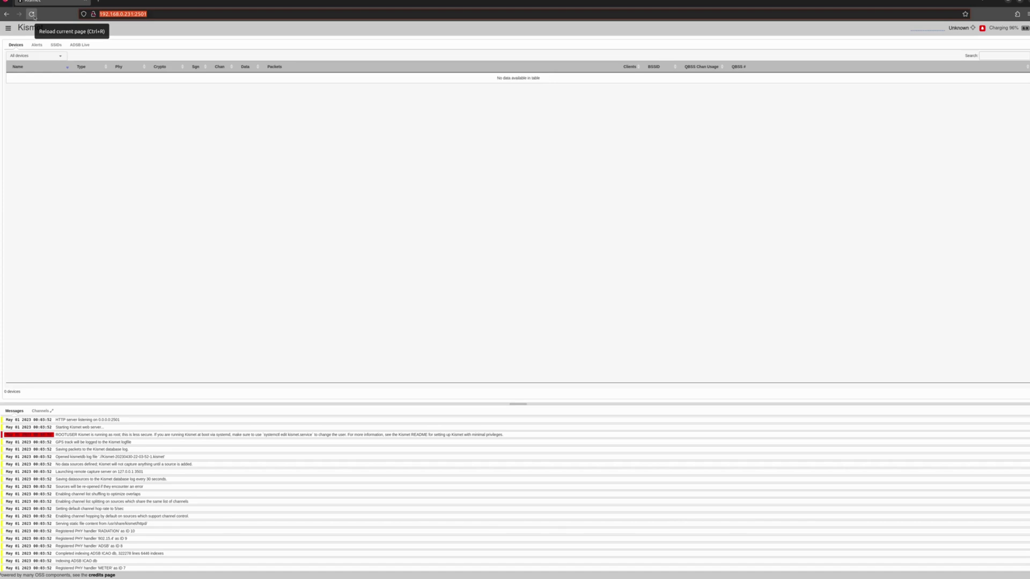
{"action": "left_click", "coordinate": [32, 14]}
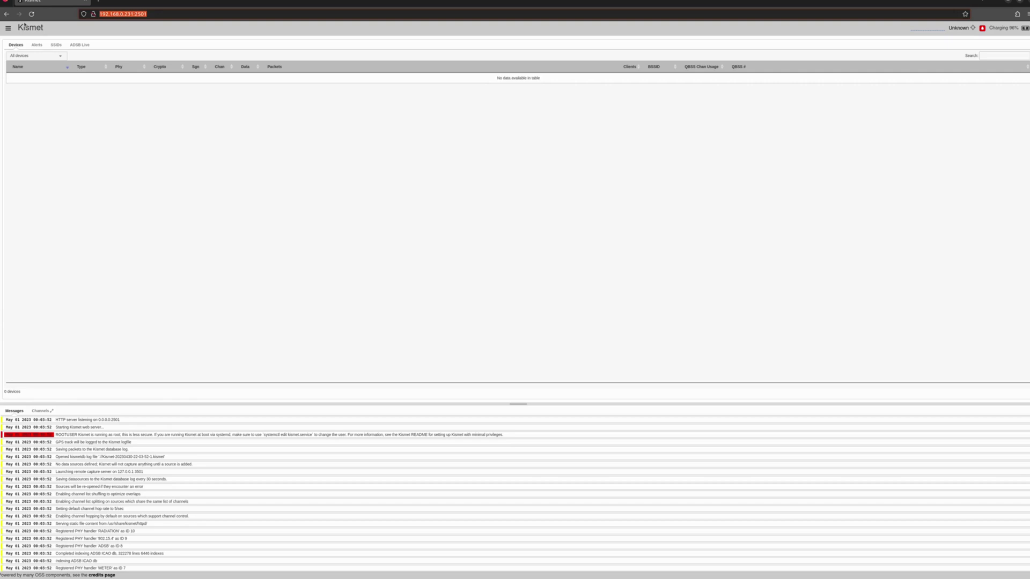
- Open Data Sources from Kismet's hamburger menu to list hci0 and wlan0
{"action": "left_click", "coordinate": [9, 29]}
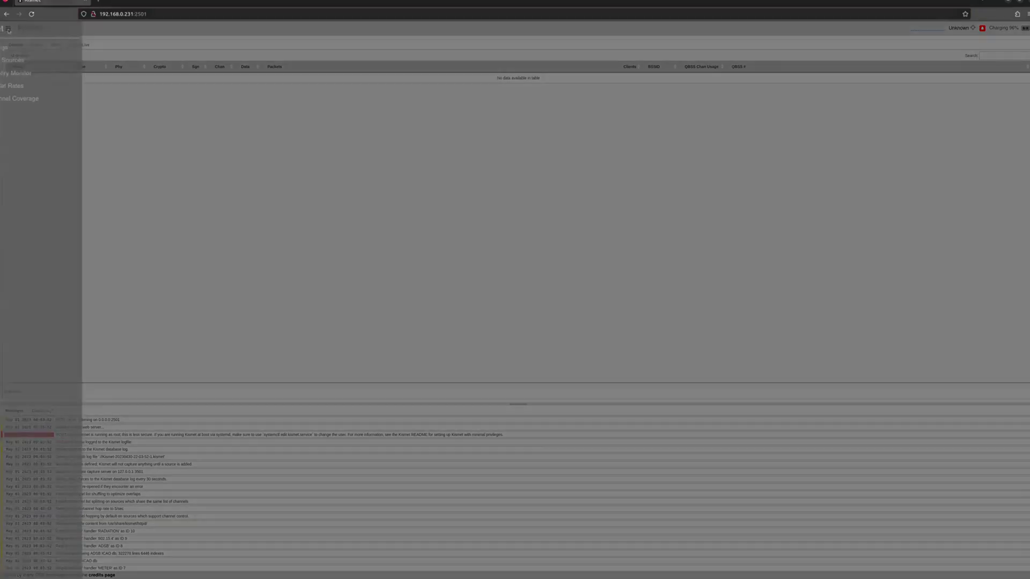
{"action": "left_click", "coordinate": [32, 60]}
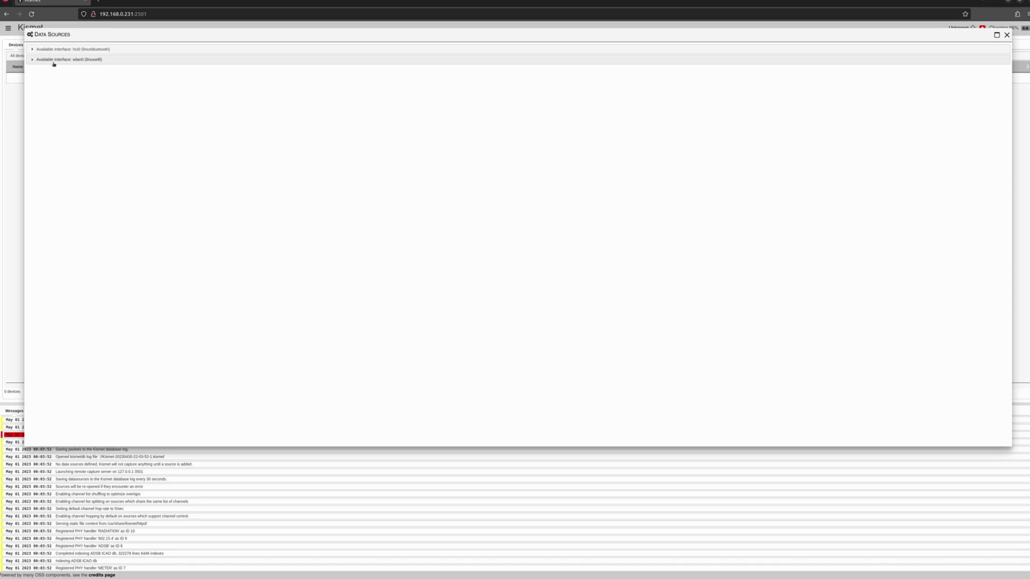
- Expand the wlan0 and hci0 rows to show their capture drivers and hardware
{"action": "left_click", "coordinate": [34, 60]}
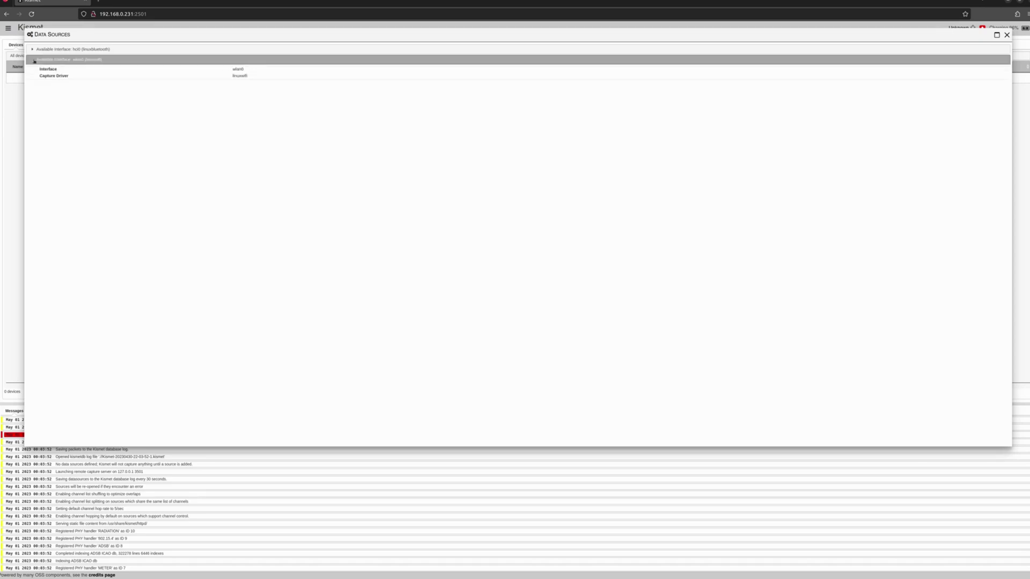
{"action": "left_click", "coordinate": [45, 50]}
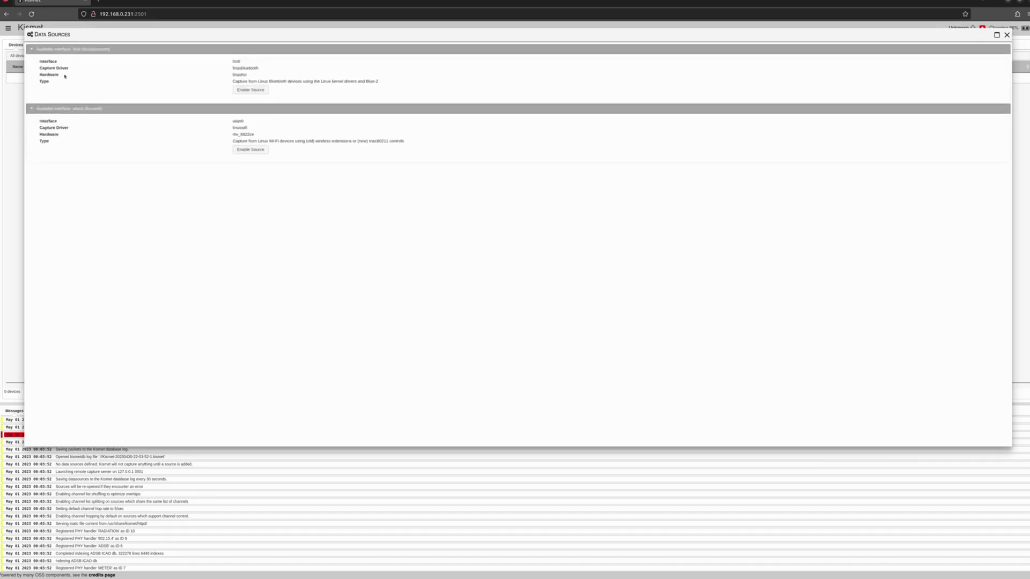